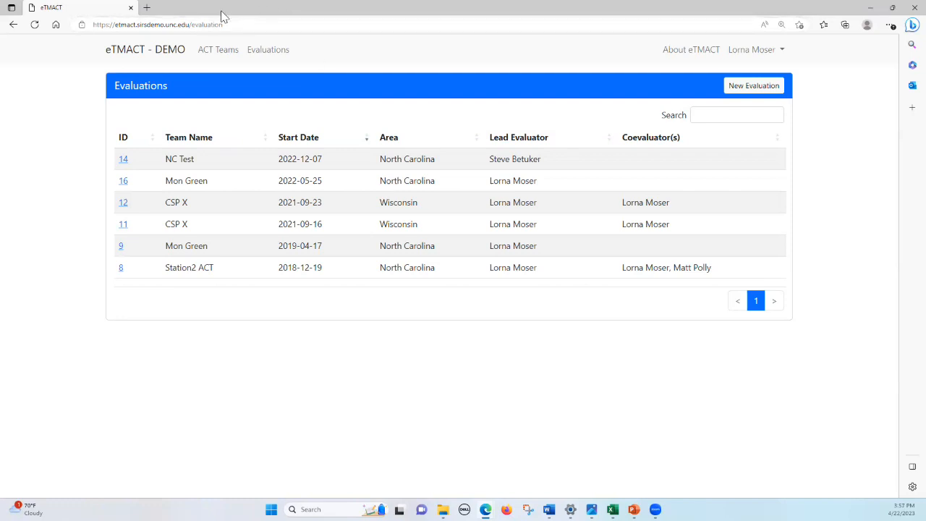
- Bring up the ACT Teams list showing the four existing teams
left_click(219, 58)
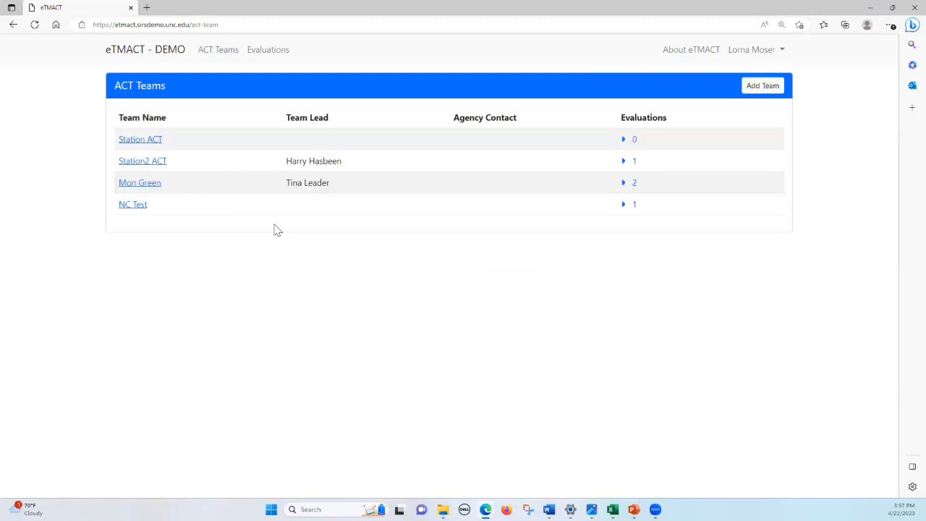
- Start a new ACT team named 'Northern ACT Team' and paste in the team's login e-mail
left_click(756, 86)
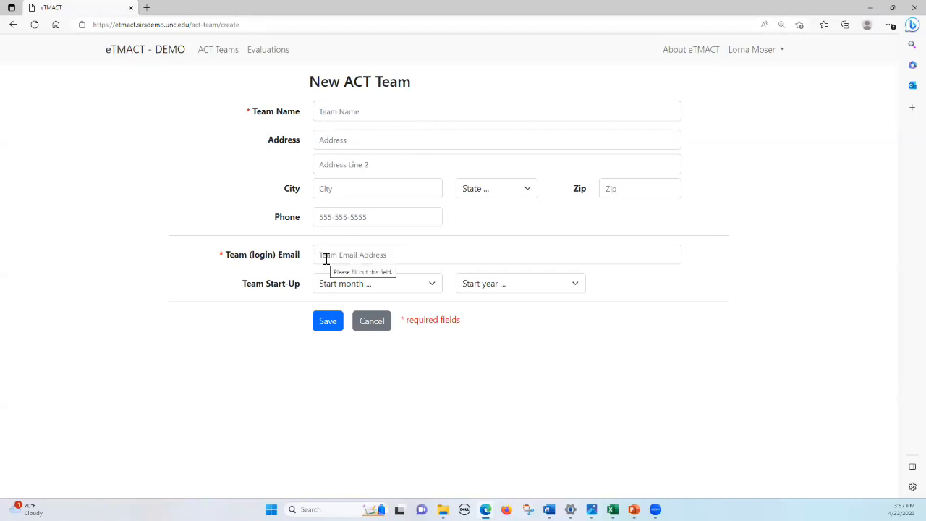
left_click(335, 111)
type("No")
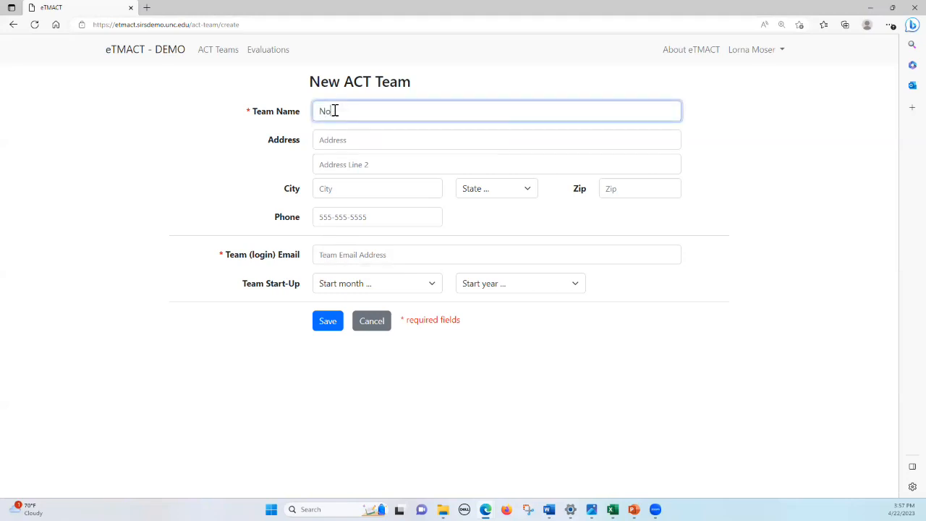
type("rthern ACT Team")
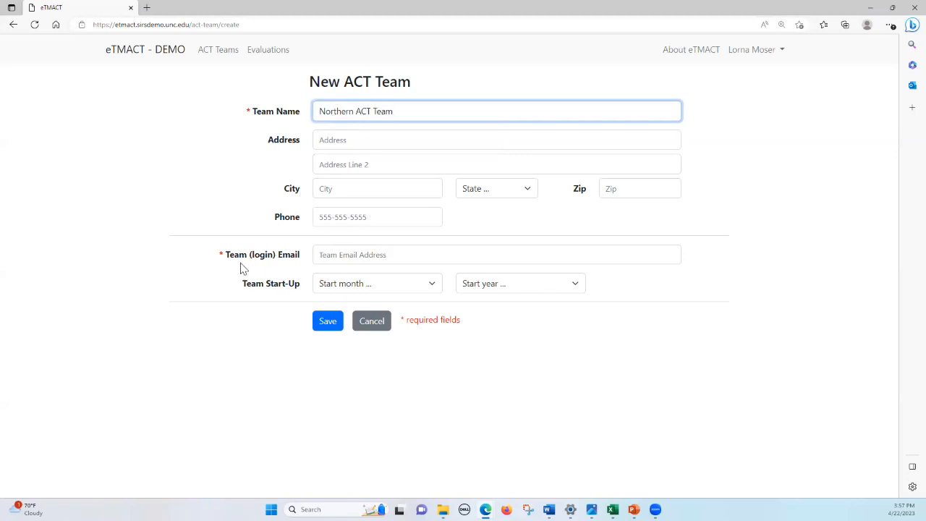
left_click(342, 255)
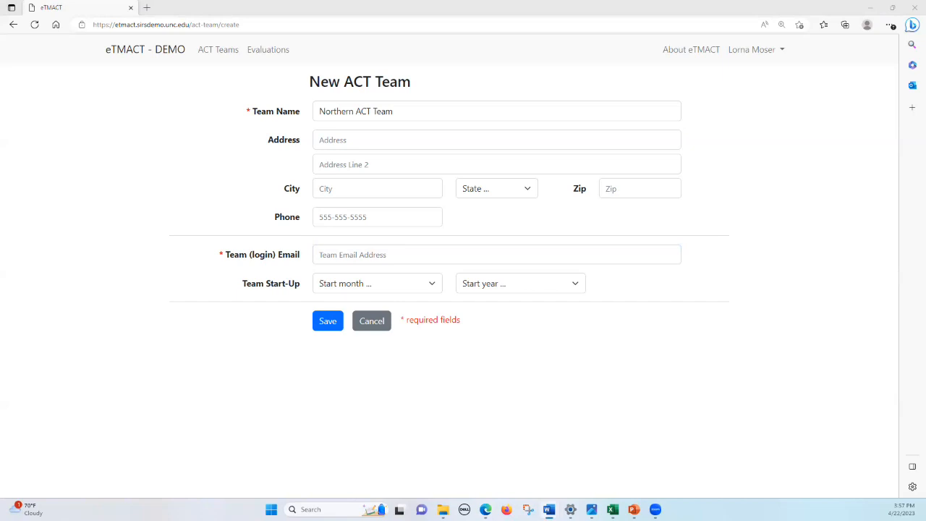
left_click(392, 253)
key("ctrl+v")
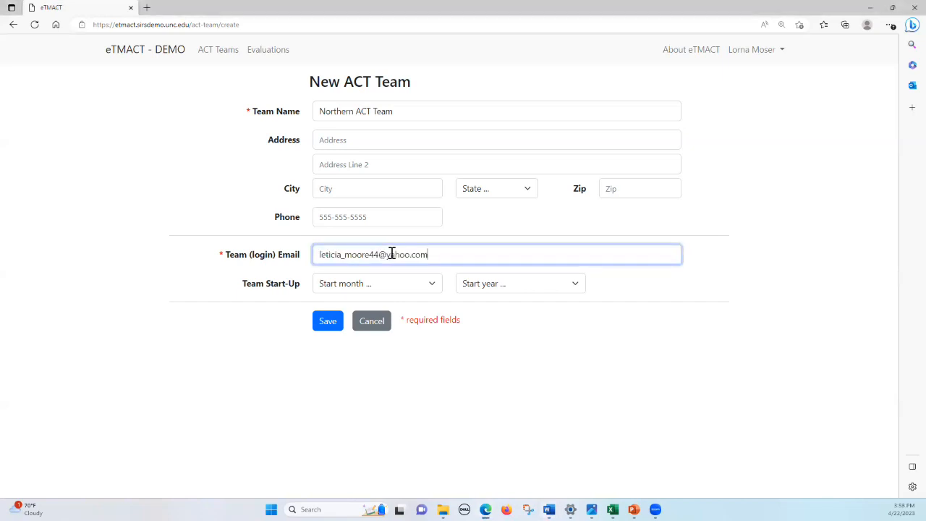
- Save Northern ACT Team, return to the ACT Teams list, then go to Evaluations
left_click(325, 322)
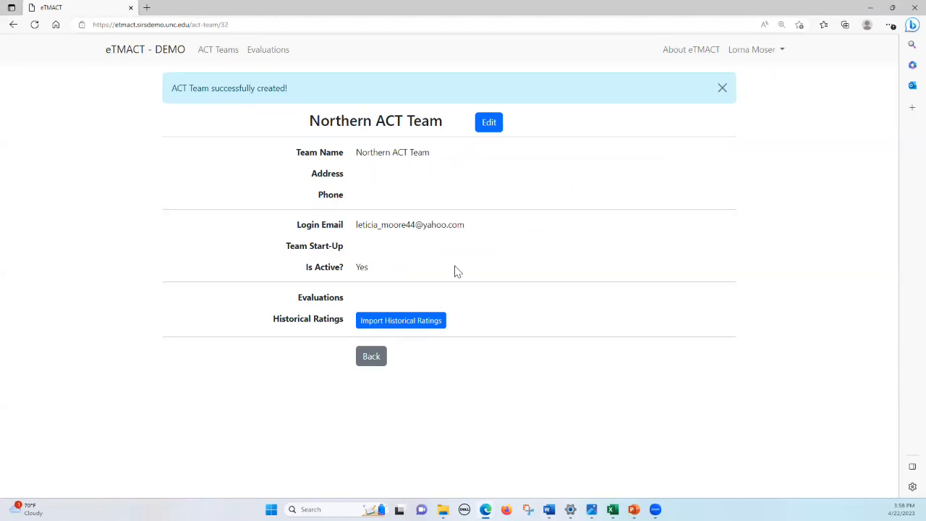
left_click(372, 364)
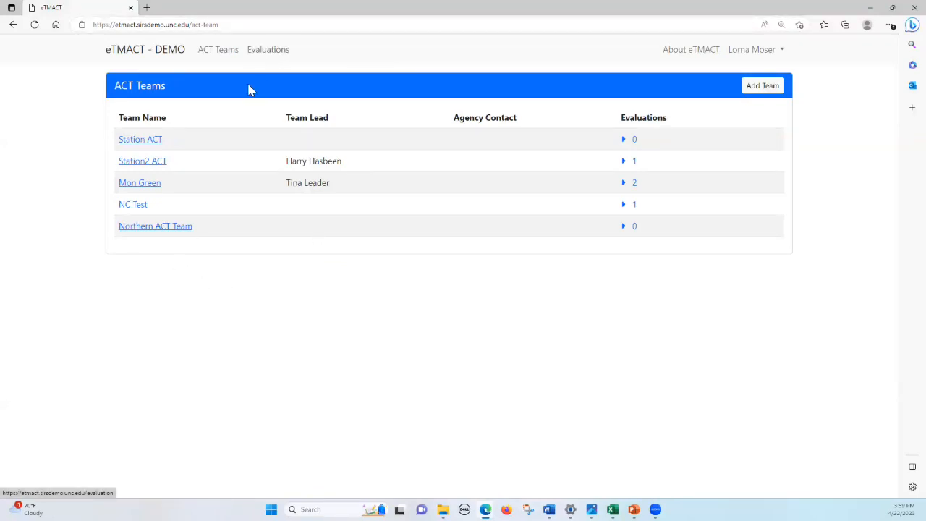
left_click(269, 50)
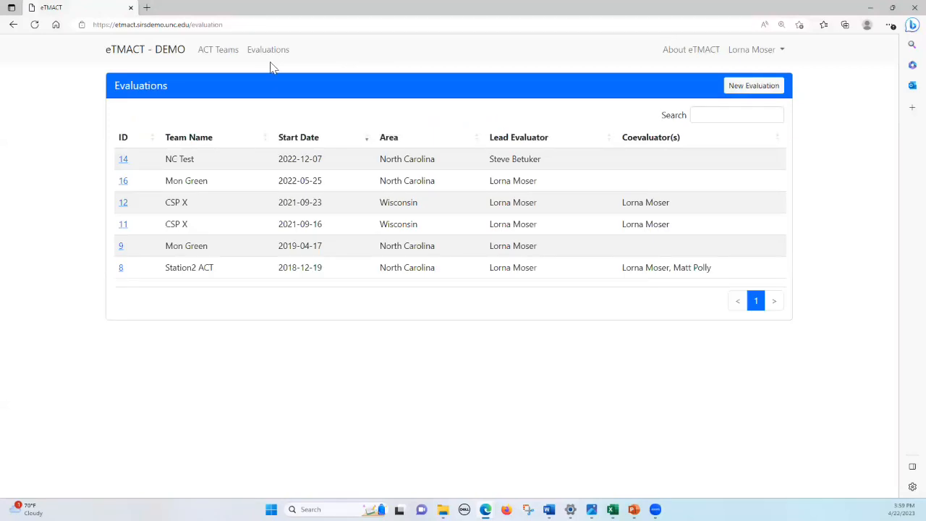
- Create a new evaluation and select Northern ACT Team from the ACT Team dropdown
left_click(759, 87)
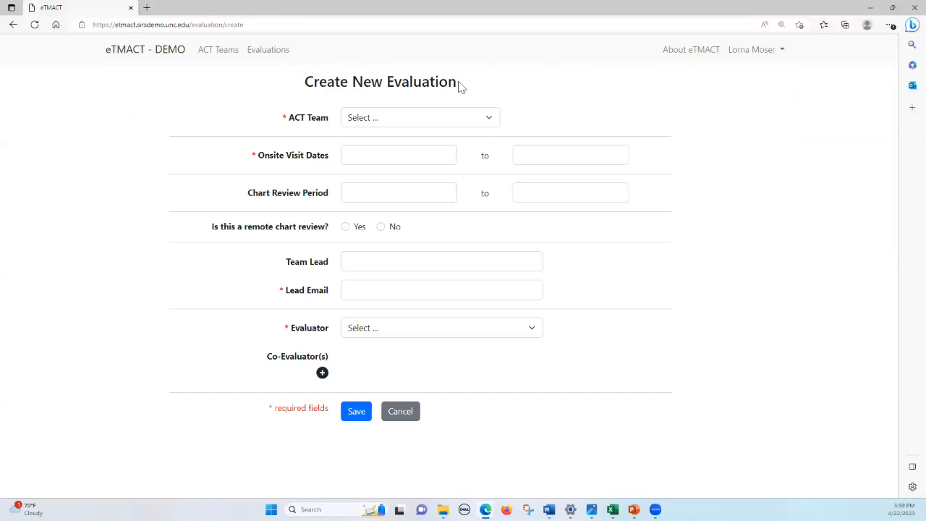
left_click(489, 120)
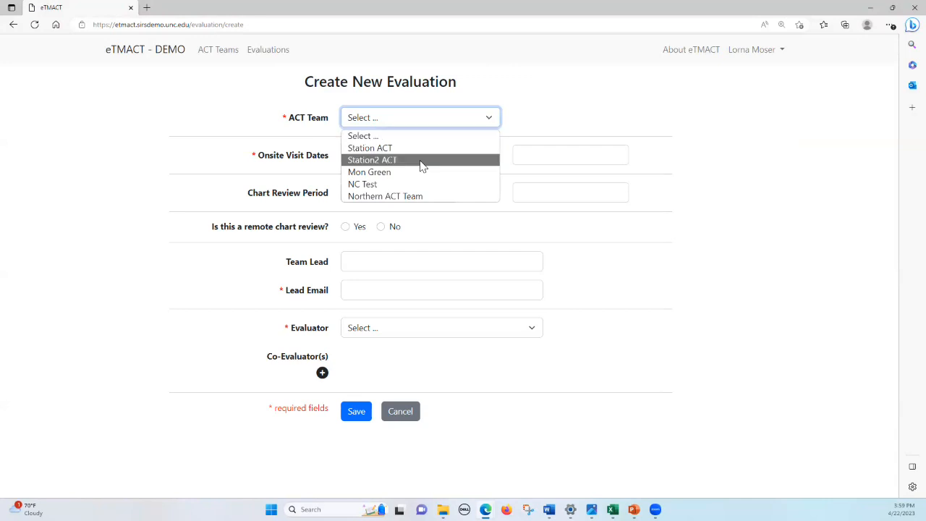
left_click(408, 197)
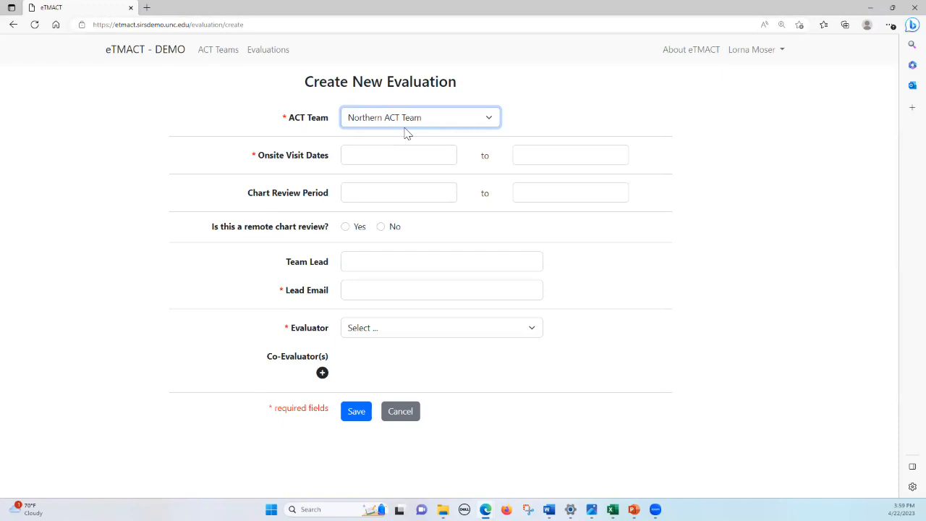
- Set the onsite visit dates from 05/25/2023 to 05/26/2023 using the calendar
left_click(428, 164)
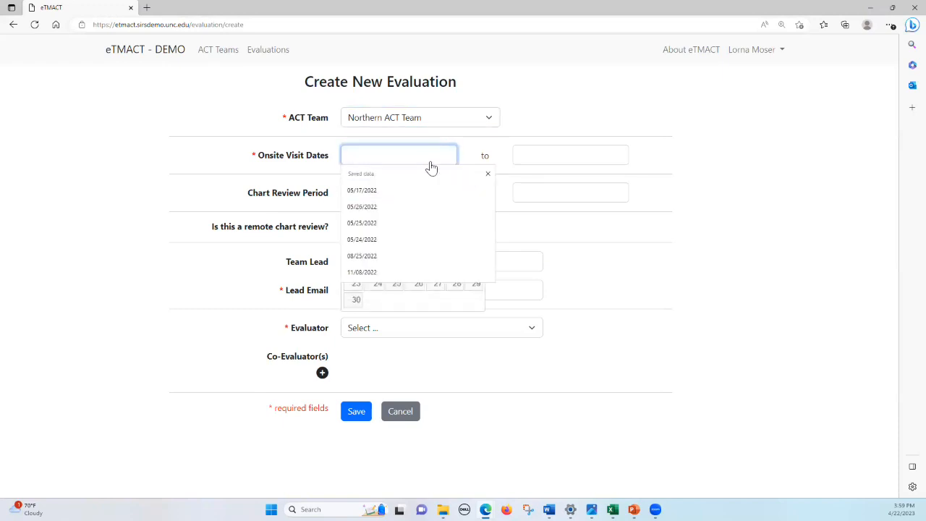
left_click(488, 173)
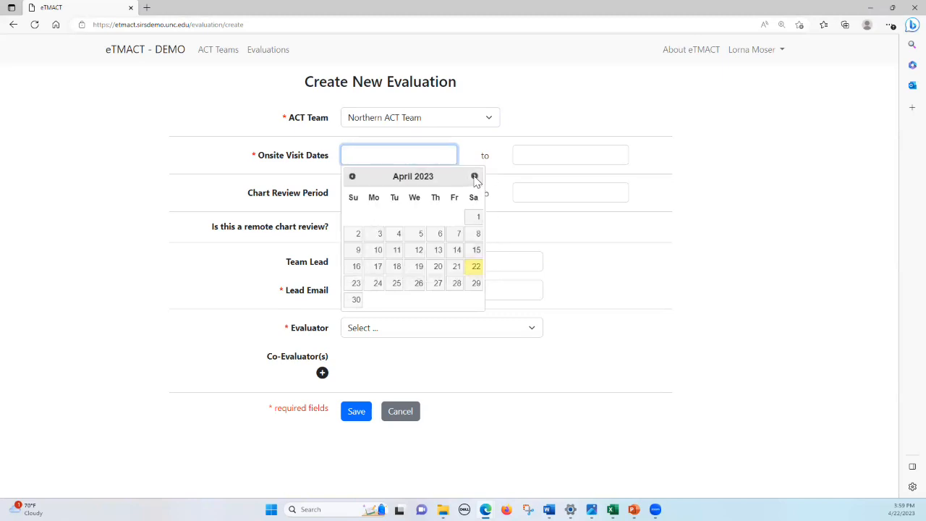
left_click(475, 178)
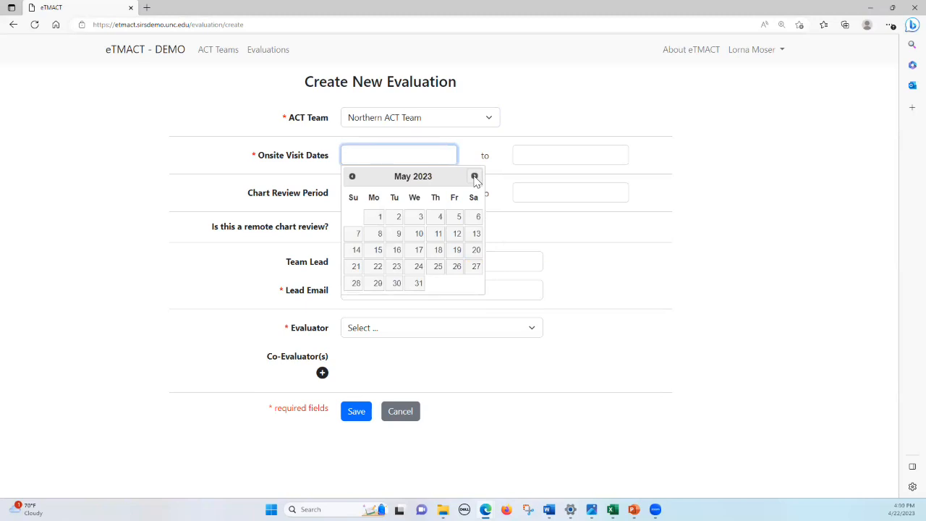
left_click(437, 267)
left_click(539, 157)
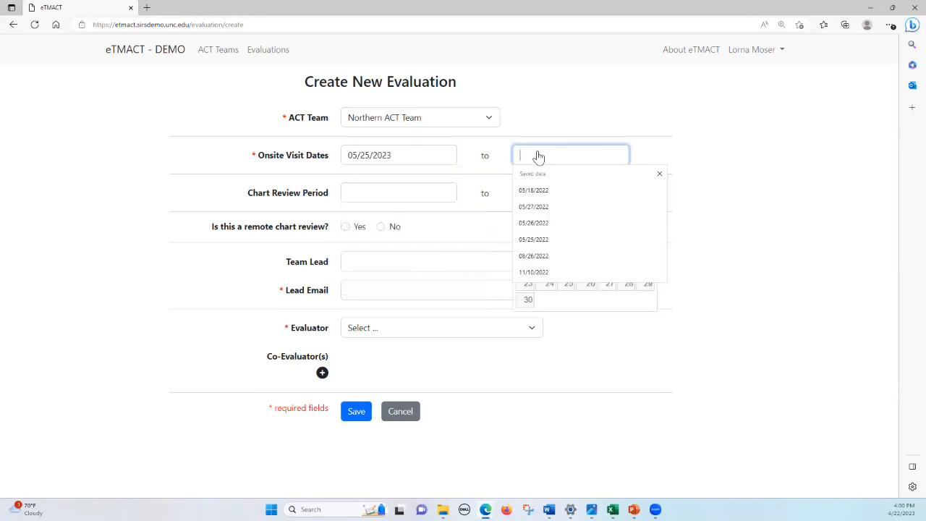
left_click(659, 174)
left_click(646, 180)
left_click(646, 177)
left_click(626, 268)
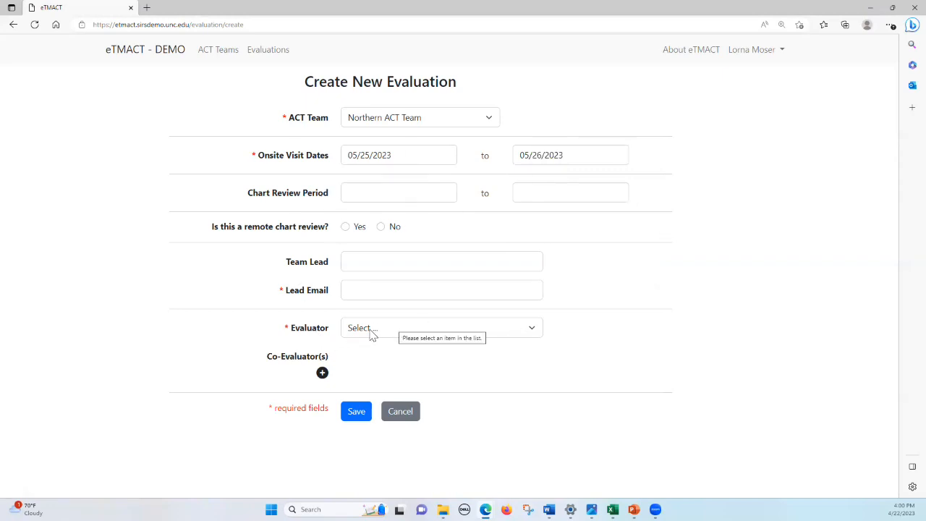
- Choose the first listed evaluator as lead and add a co-evaluator
left_click(533, 330)
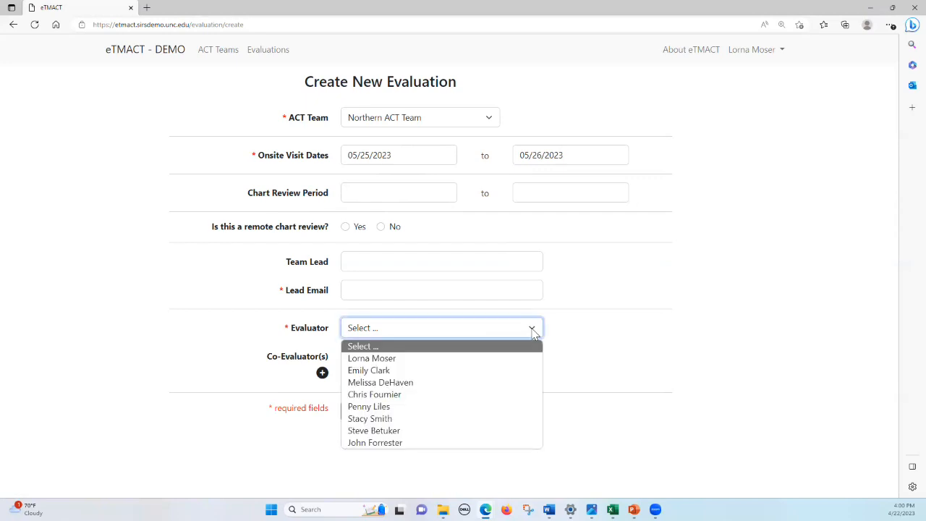
left_click(482, 358)
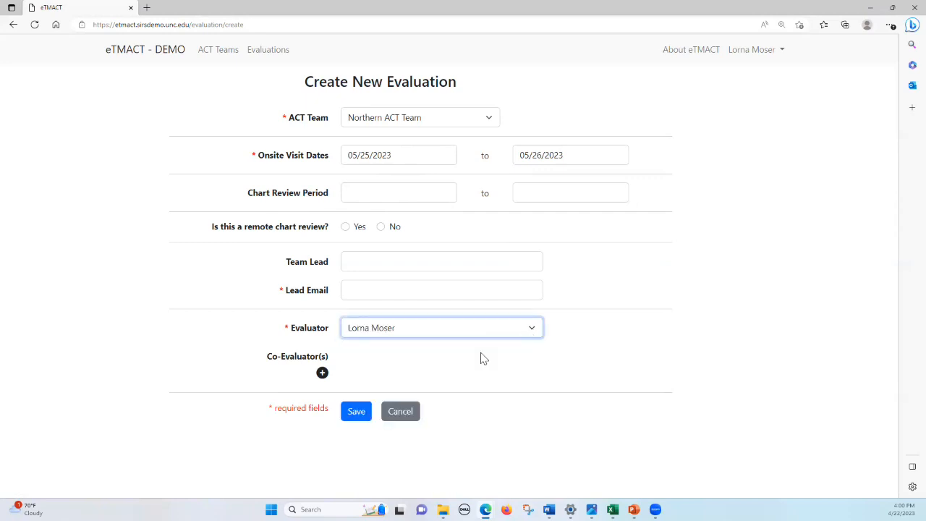
left_click(322, 375)
left_click(525, 363)
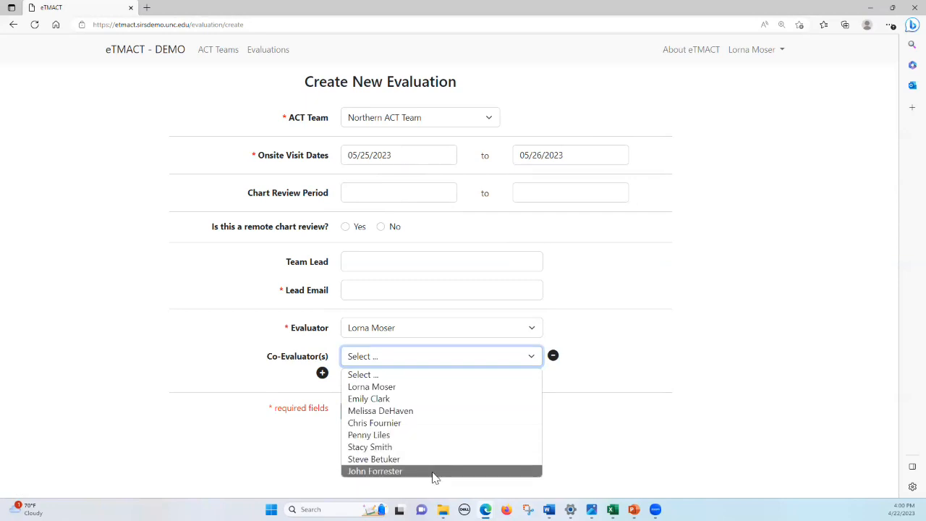
left_click(434, 472)
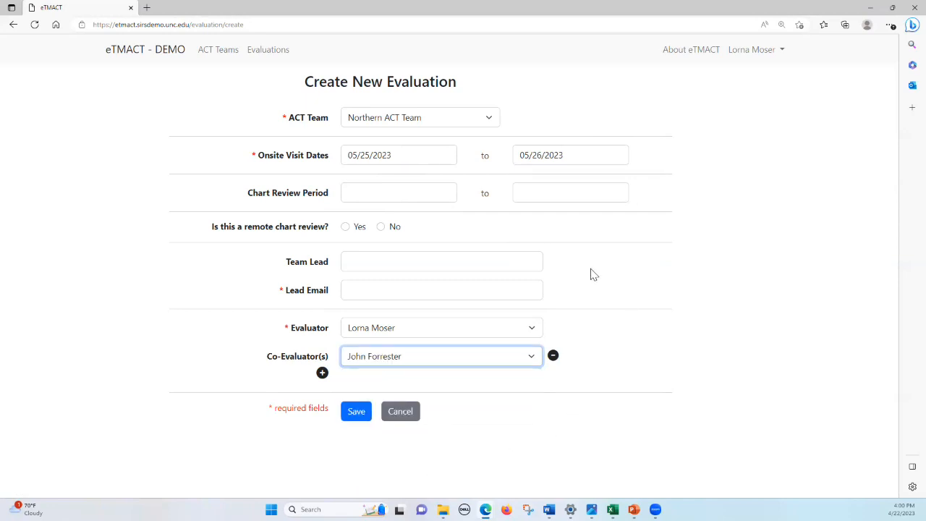
left_click(359, 290)
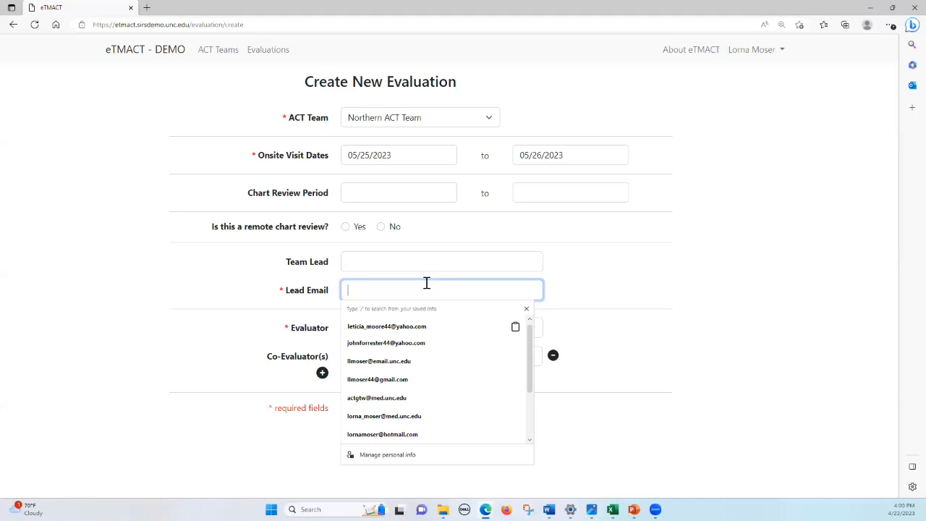
- Enter the team lead's name and pick the lead's saved e-mail address from autofill
left_click(411, 262)
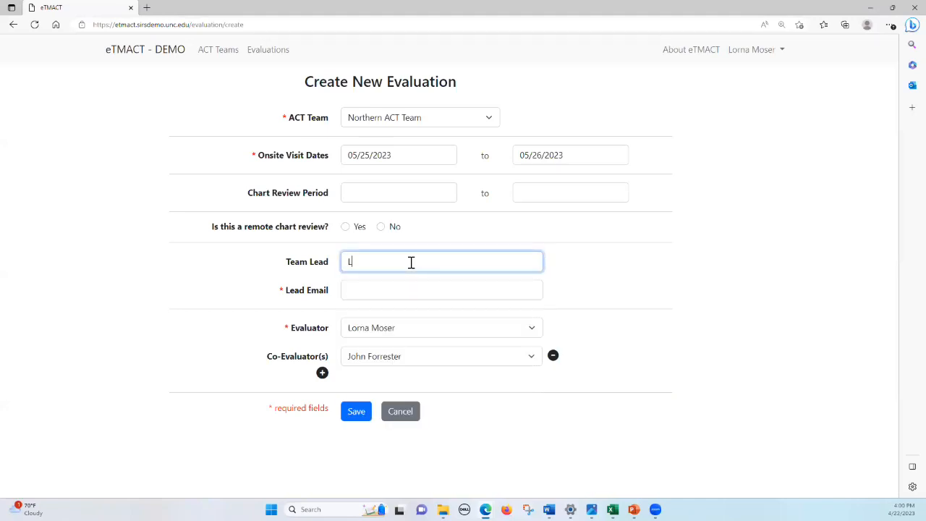
left_click(385, 289)
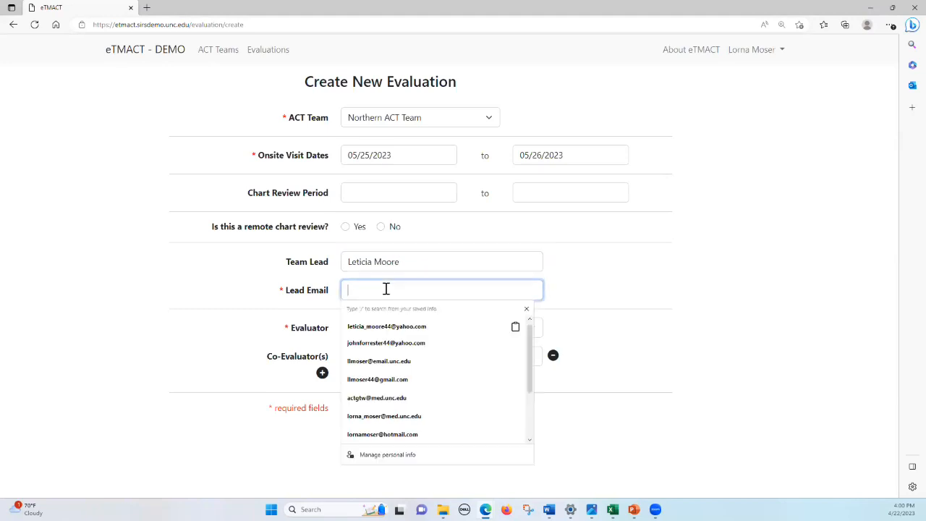
left_click(389, 327)
left_click(760, 277)
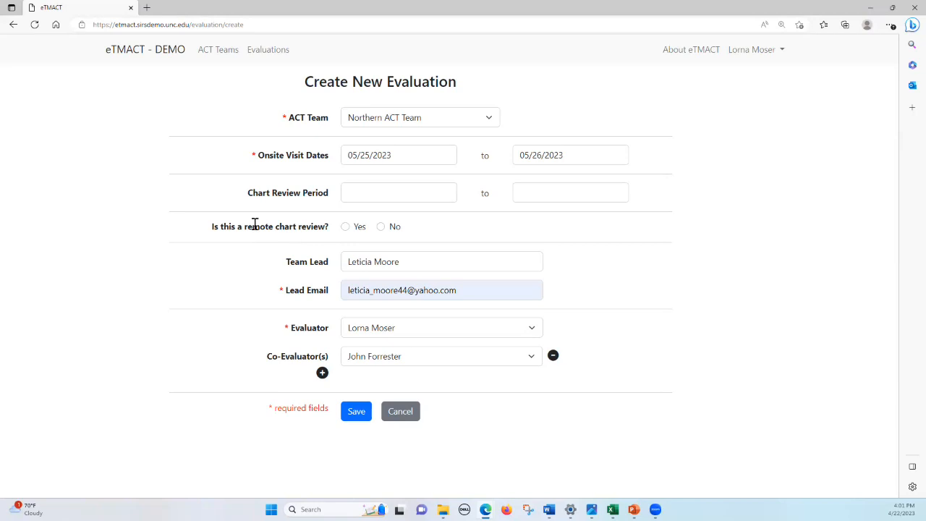
- Mark chart review as not remote, set its start to April 23, 2023, and save the evaluation
left_click(381, 228)
left_click(414, 199)
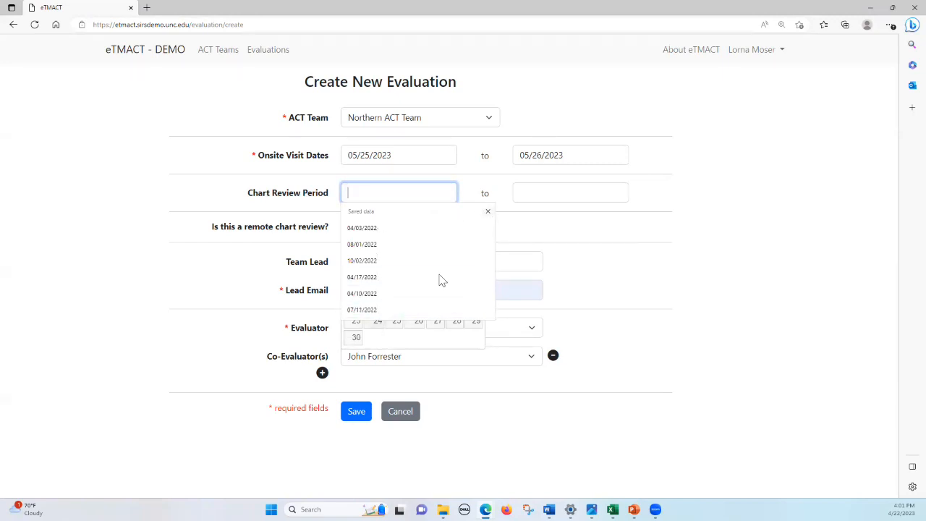
left_click(488, 213)
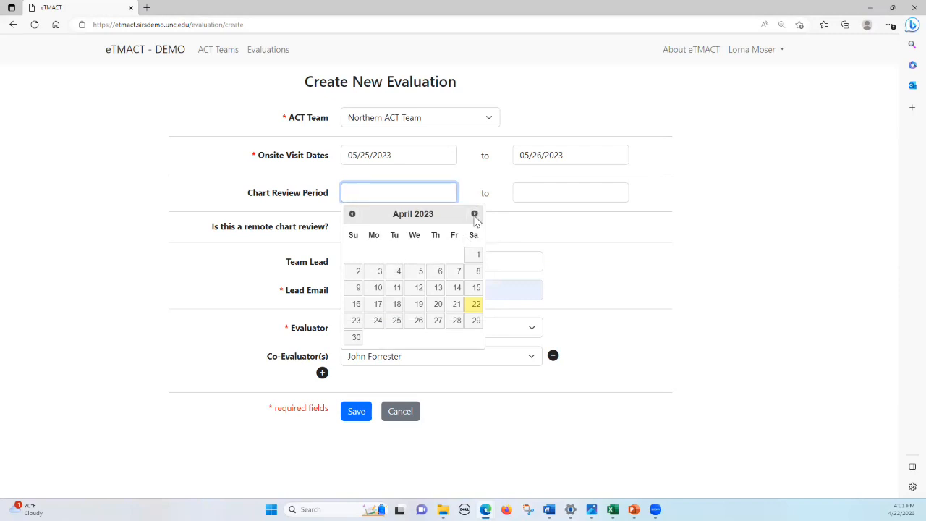
left_click(474, 216)
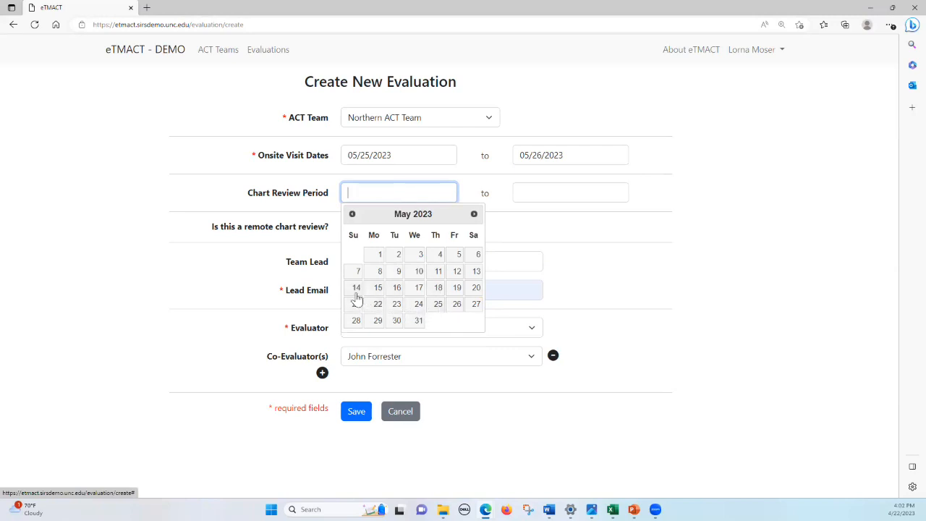
left_click(351, 214)
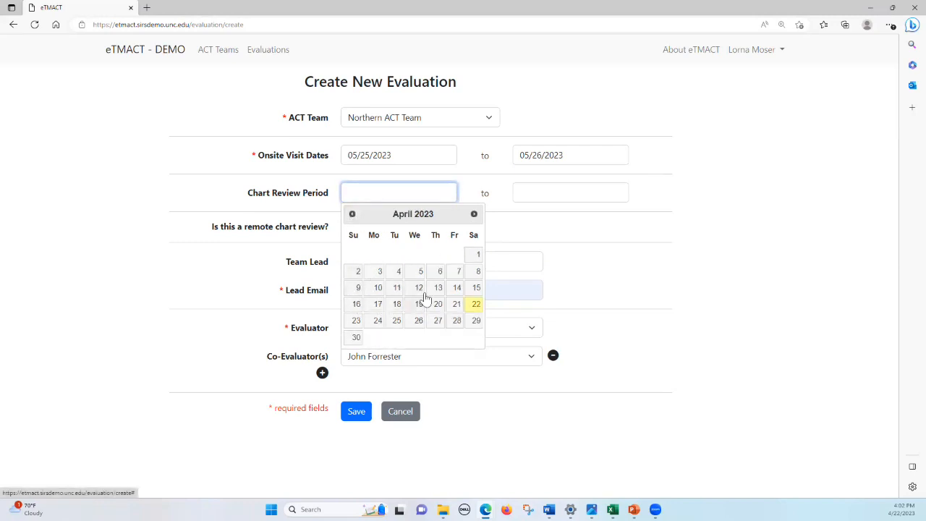
left_click(355, 322)
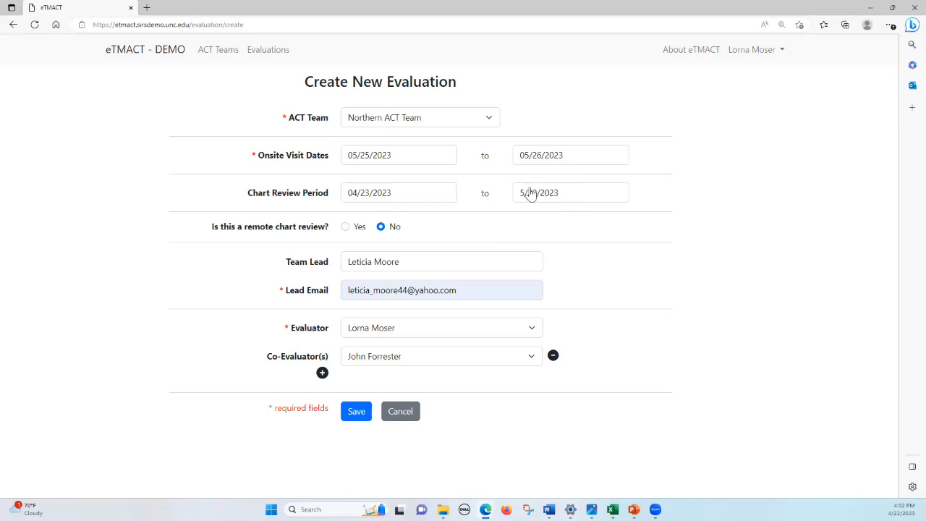
left_click(415, 202)
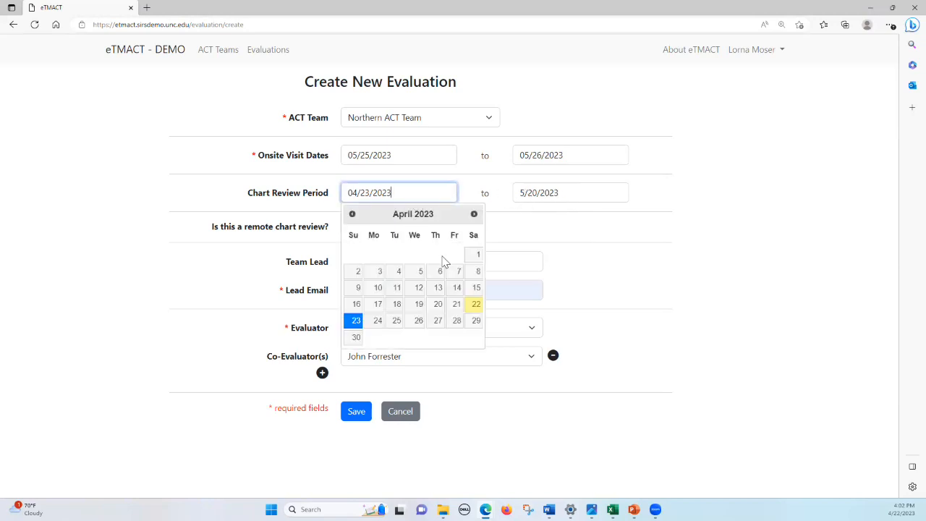
left_click(477, 307)
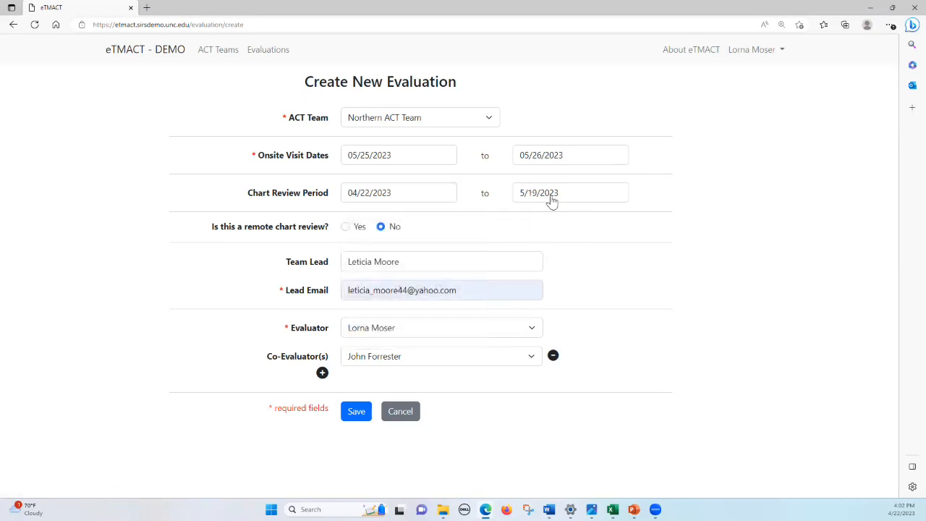
left_click(434, 198)
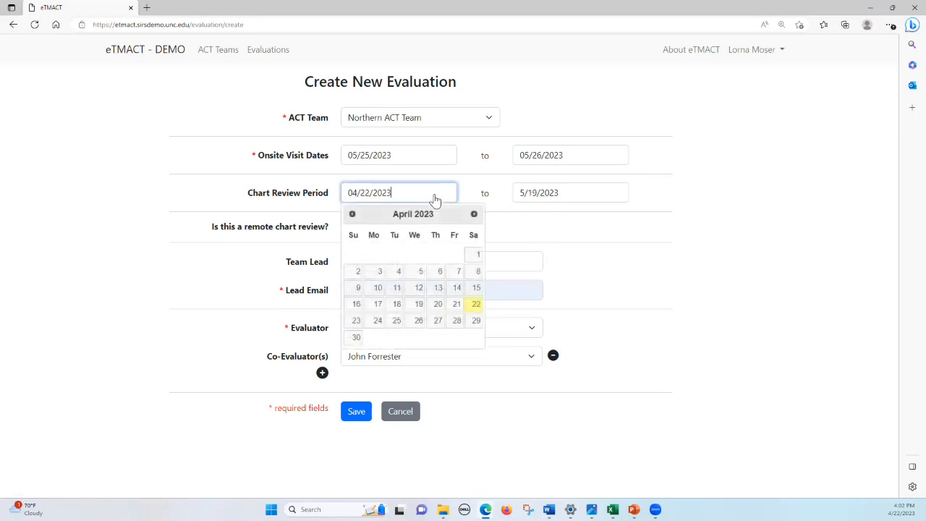
left_click(354, 321)
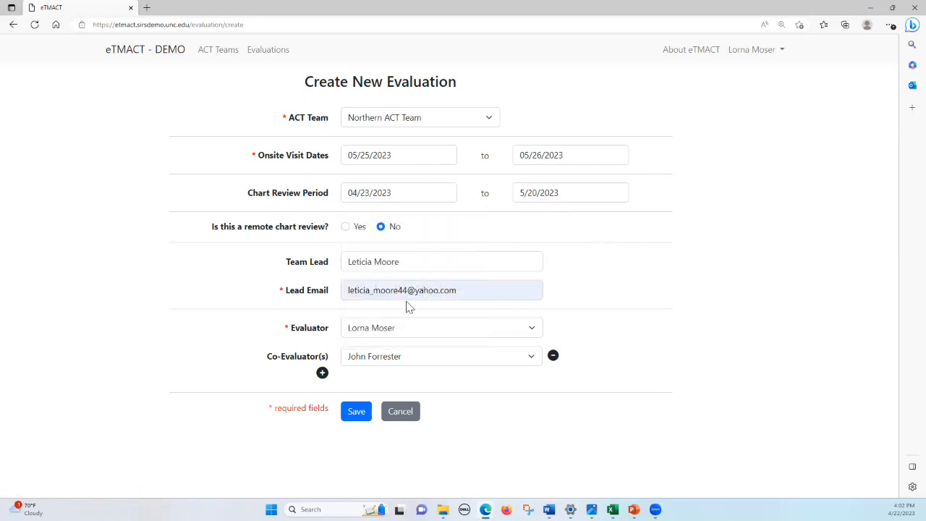
left_click(355, 412)
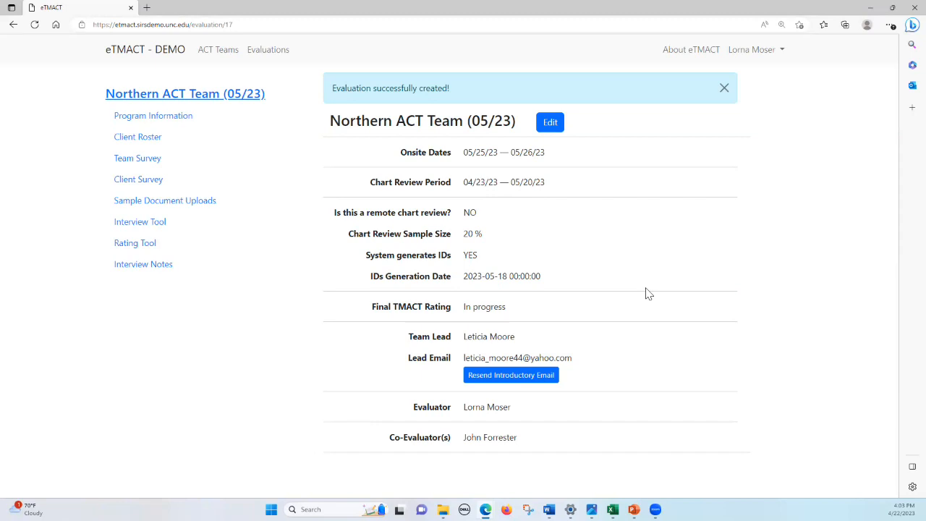
- Resend the introductory e-mail and open the 'Upcoming TMACT Review' message in Yahoo Mail
left_click(521, 382)
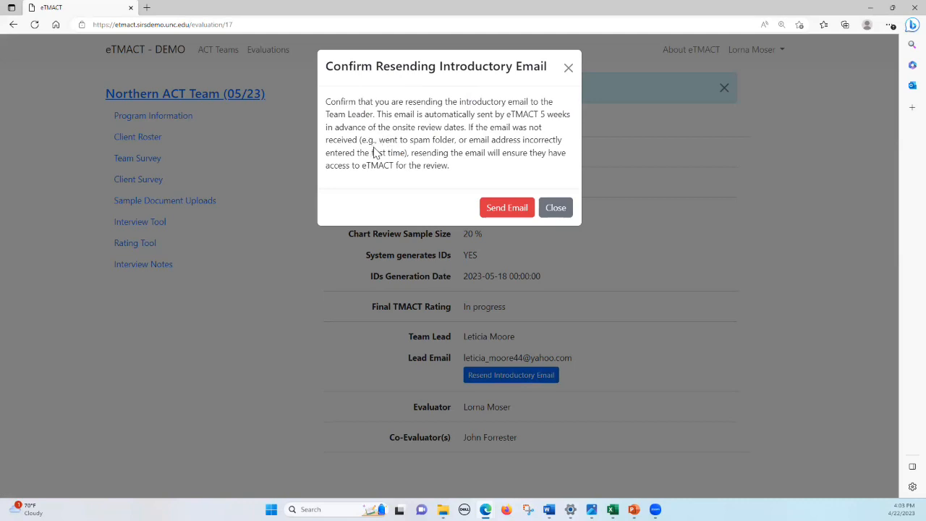
left_click(518, 210)
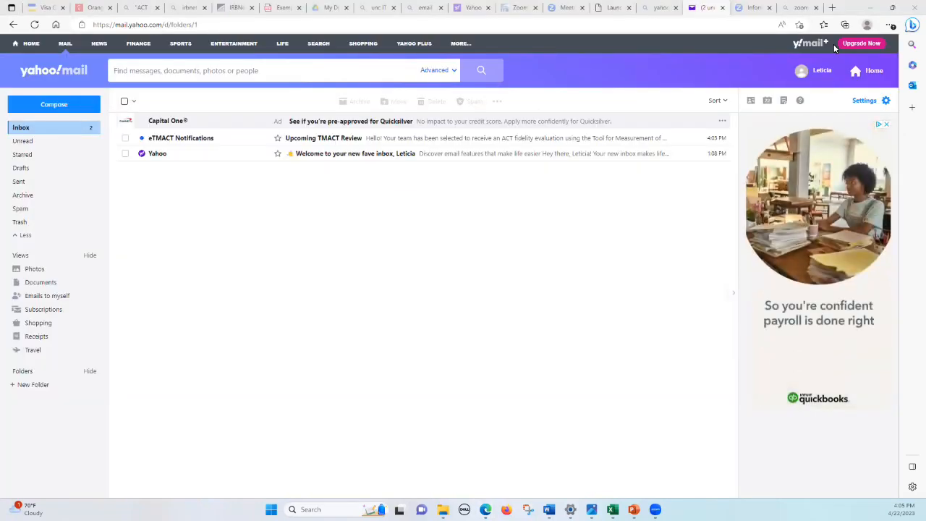
left_click(351, 141)
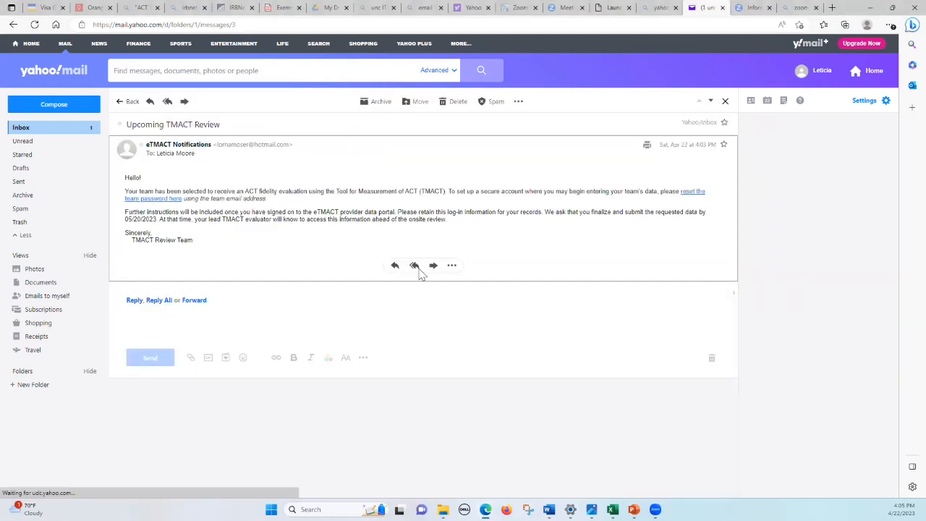